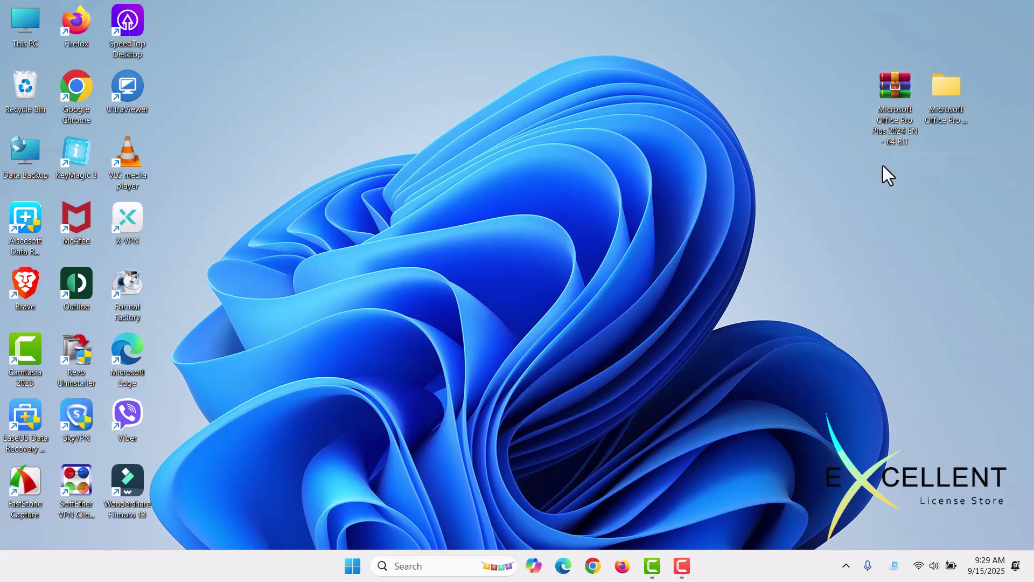
Open the extracted Microsoft Office Pro Plus 2024 EN - 64 BIT folder on the desktop and its English - US subfolder
left_click(894, 123)
left_click(955, 97)
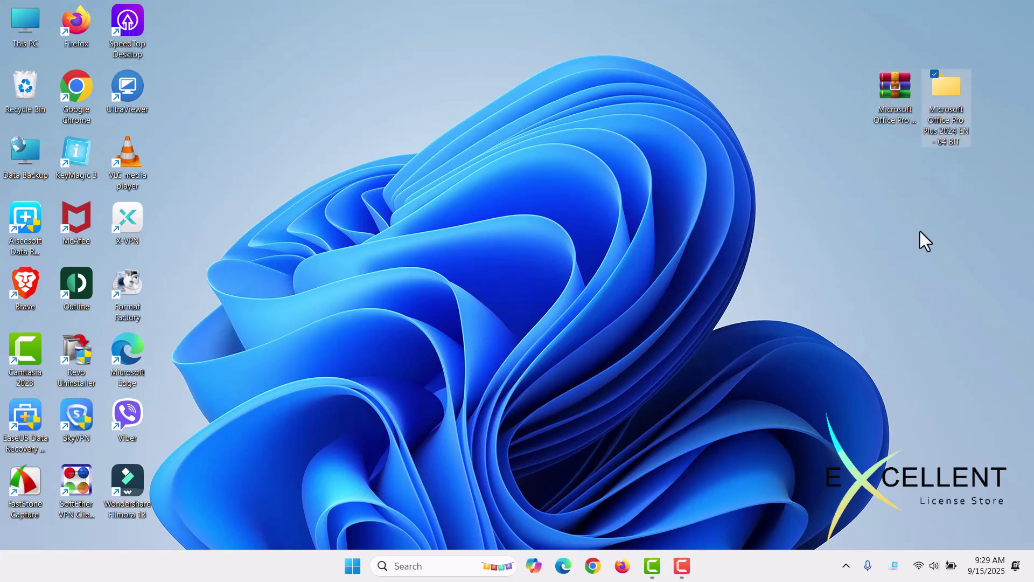
double_click(948, 94)
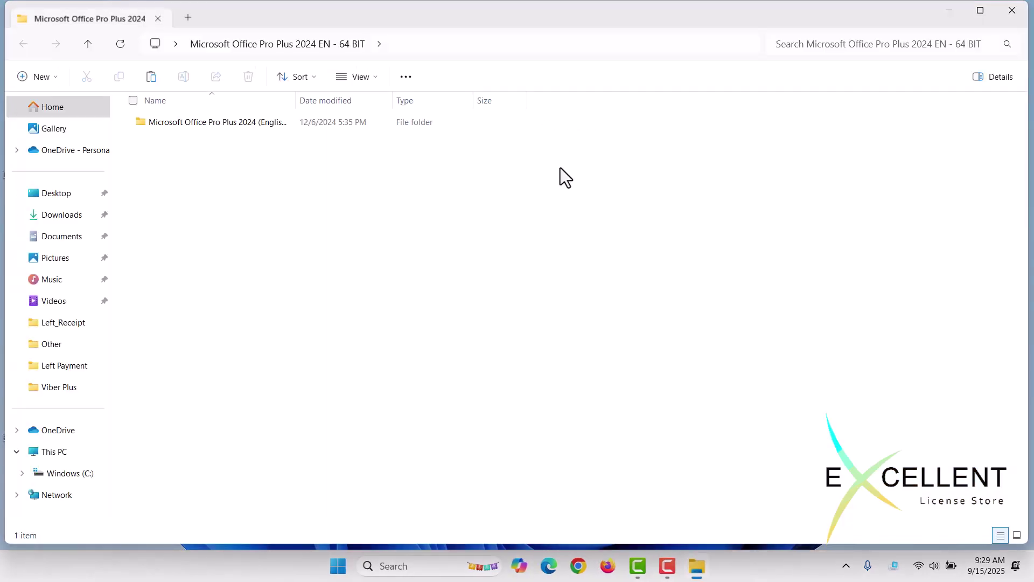
left_click(230, 121)
double_click(230, 120)
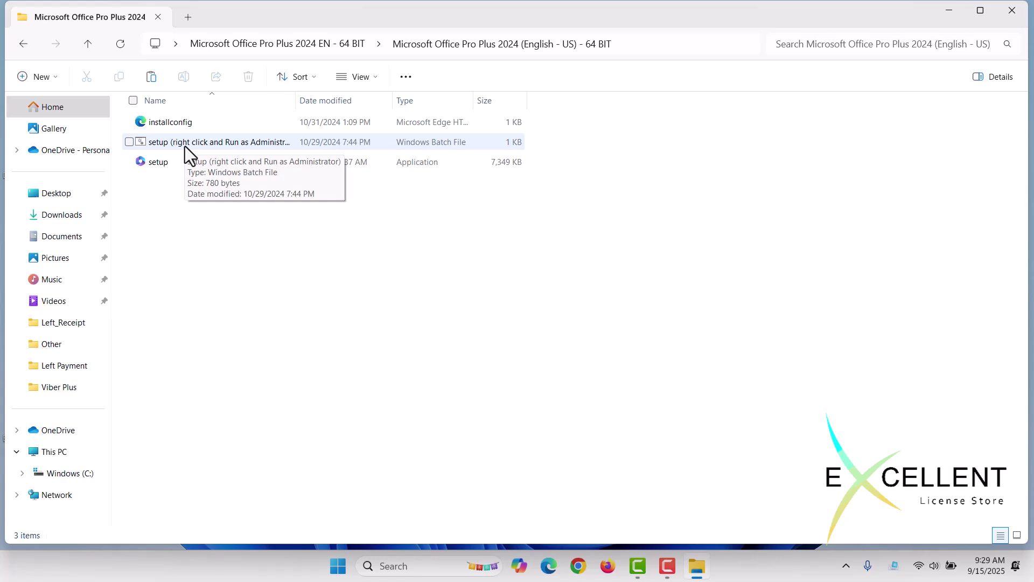
Run the setup batch file as administrator to install Office, minimizing the command window and closing the installer when it finishes
left_click(230, 147)
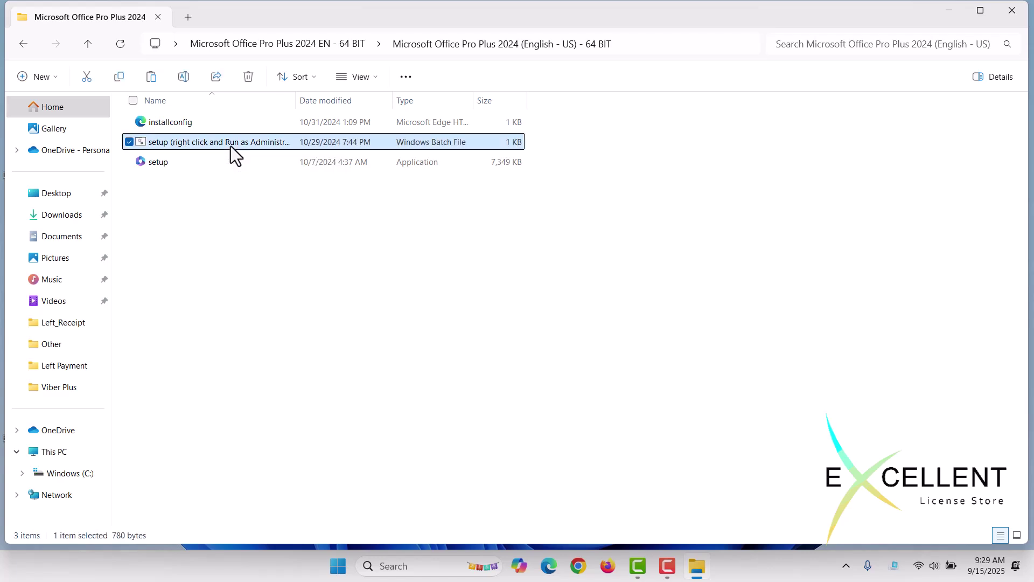
right_click(230, 147)
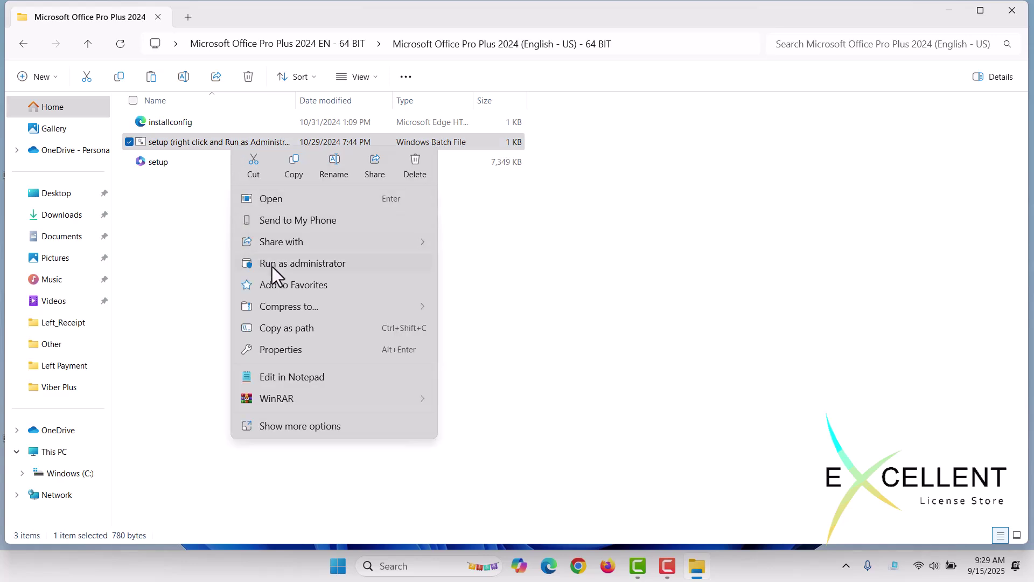
left_click(326, 265)
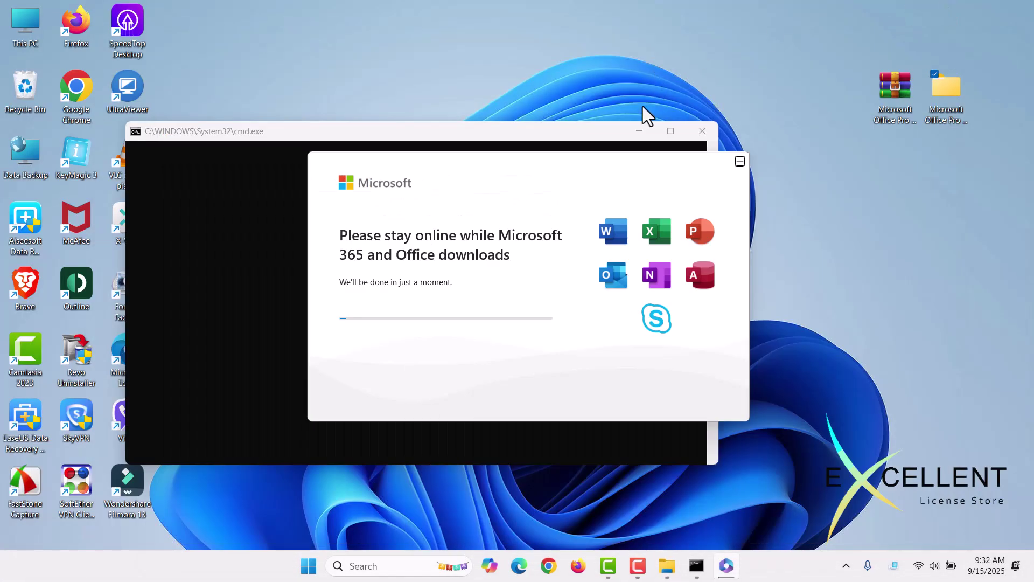
left_click(639, 131)
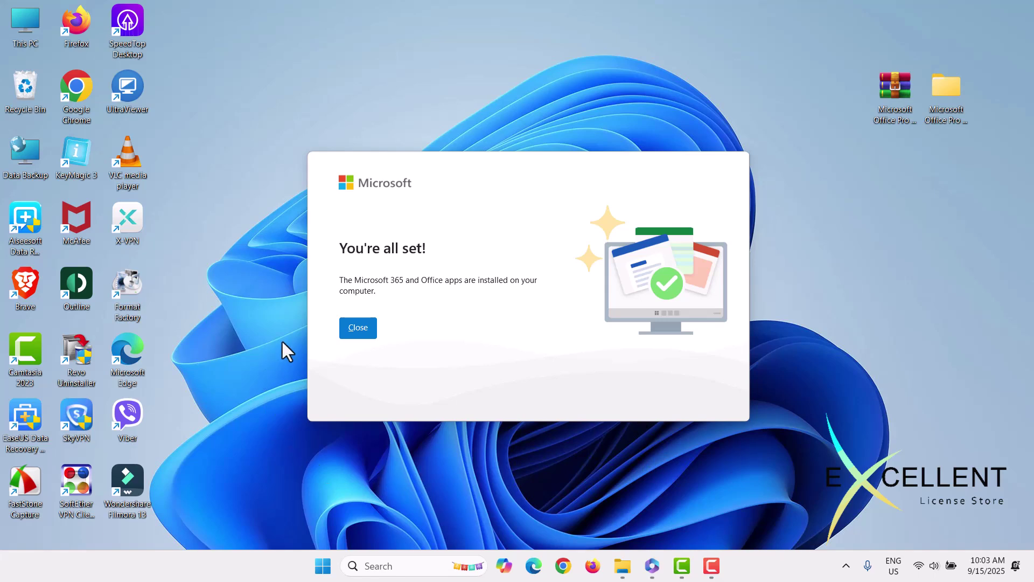
left_click(357, 329)
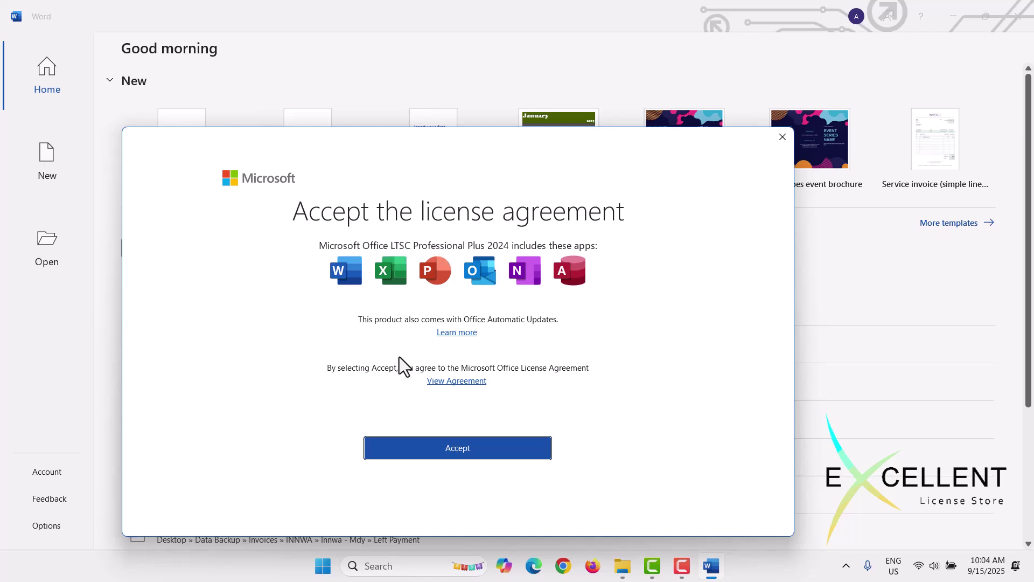
Accept the Office license agreement in Word and submit the Office product key through Change Product Key
left_click(452, 454)
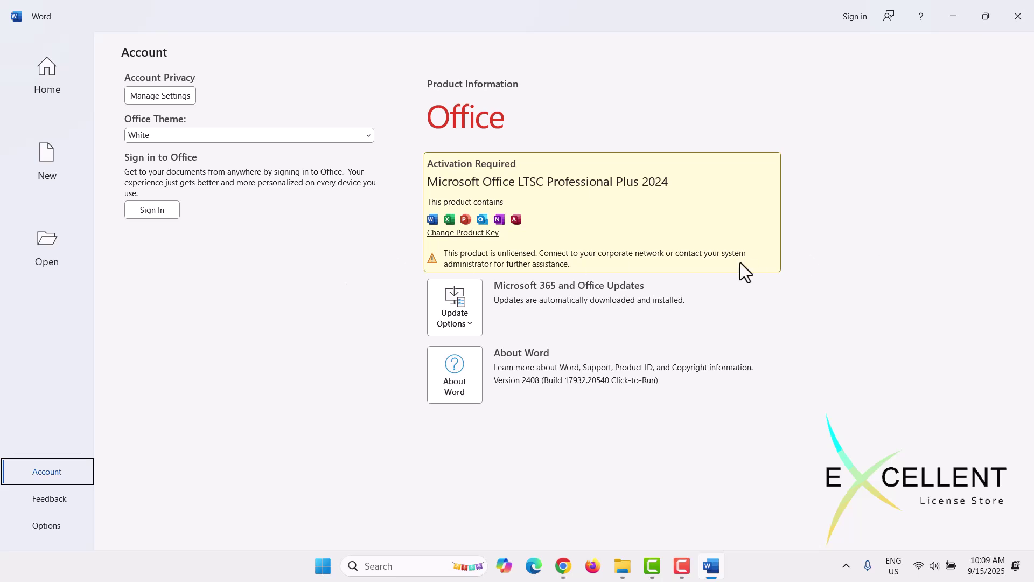
left_click(465, 235)
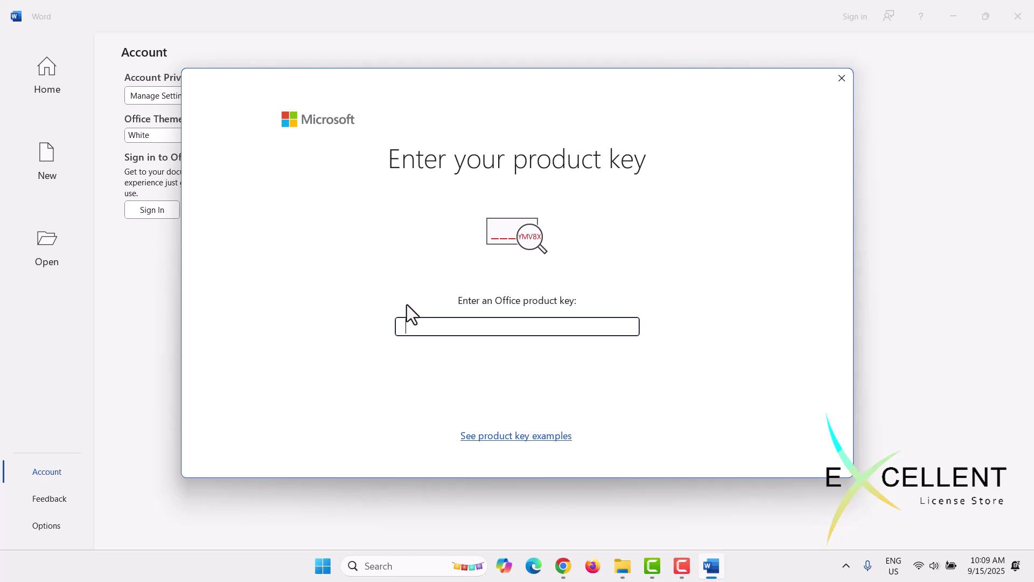
key("ctrl+v")
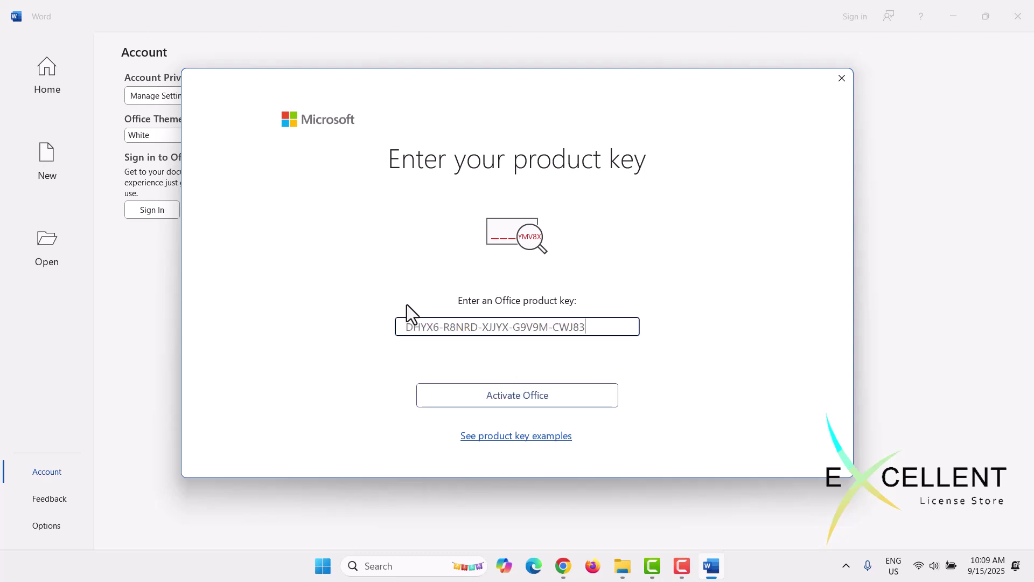
left_click(556, 389)
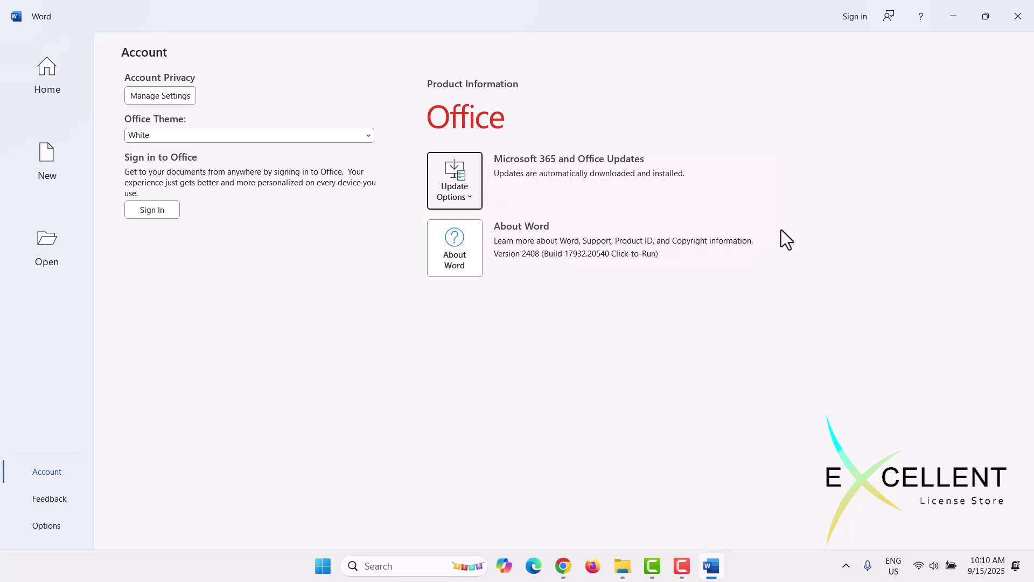
Restart Word and proceed in the Activation Wizard with the option to activate the software by telephone
left_click(1018, 20)
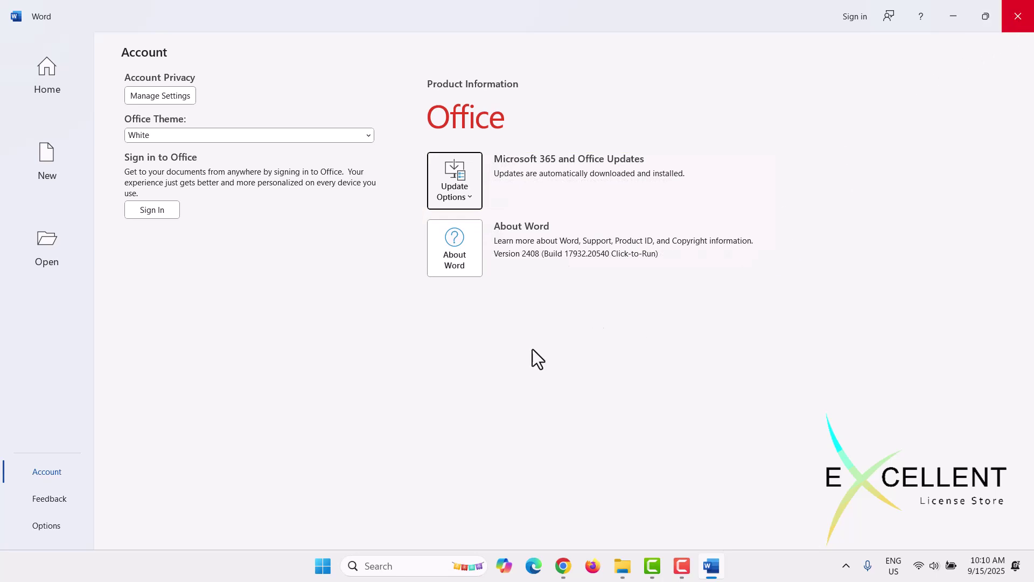
left_click(342, 560)
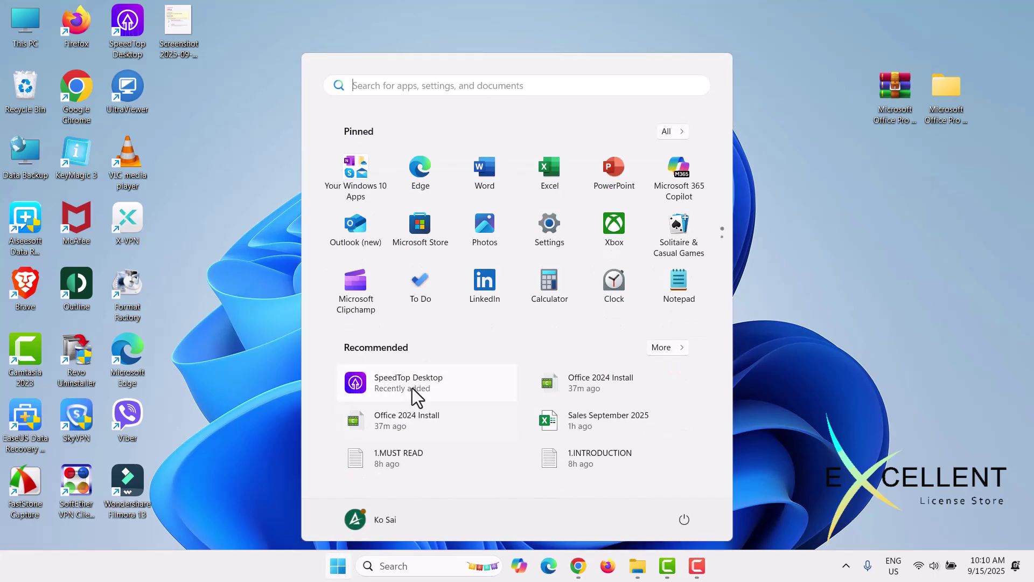
left_click(483, 172)
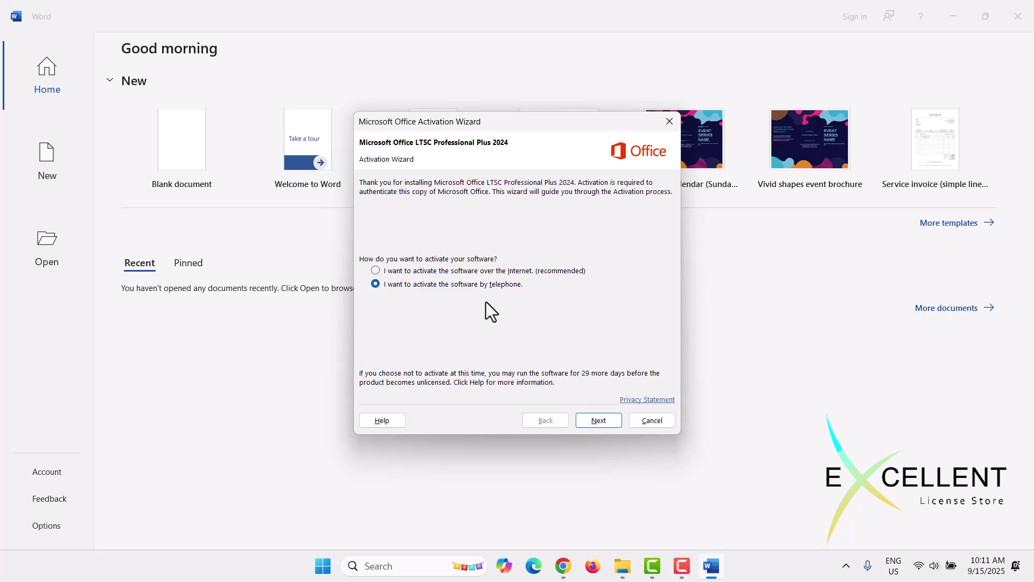
left_click(594, 422)
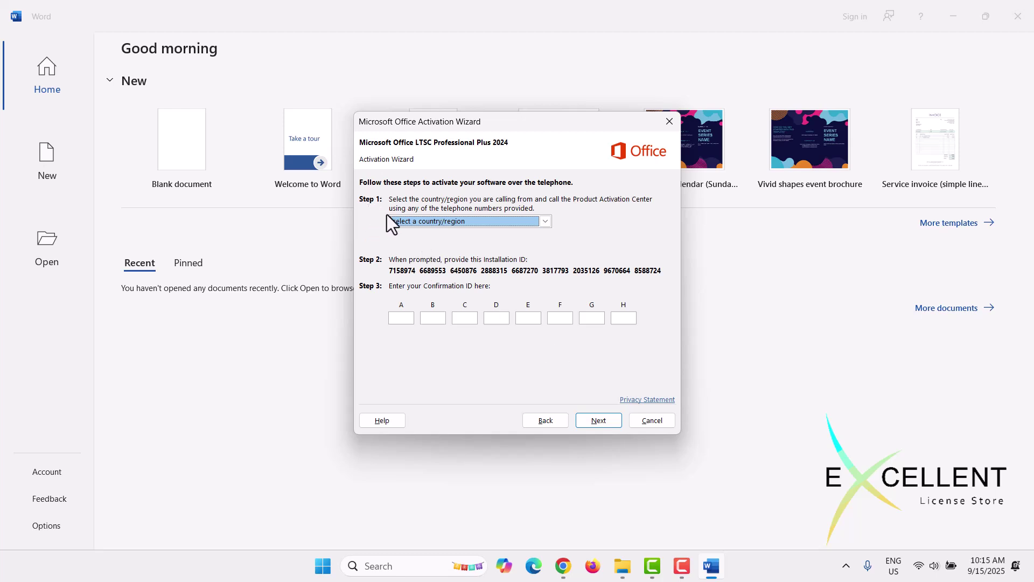
Set the country/region for telephone activation to Myanmar
left_click(490, 224)
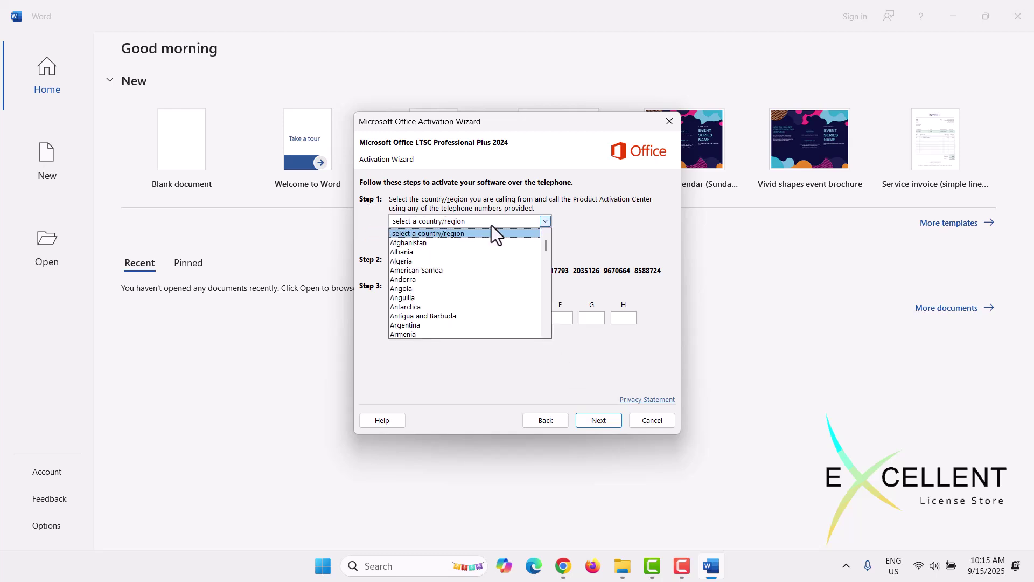
type("mal")
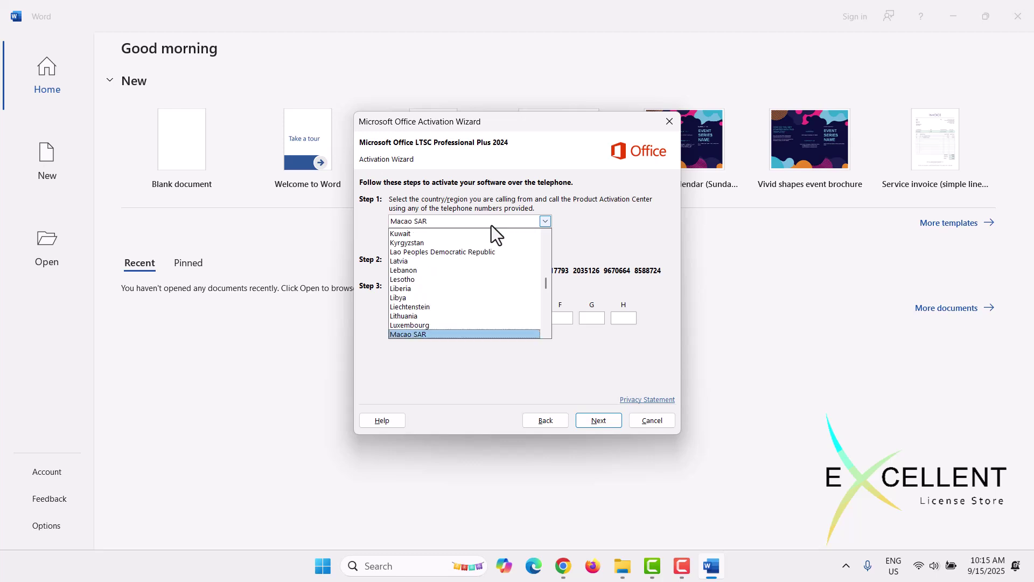
type("mart")
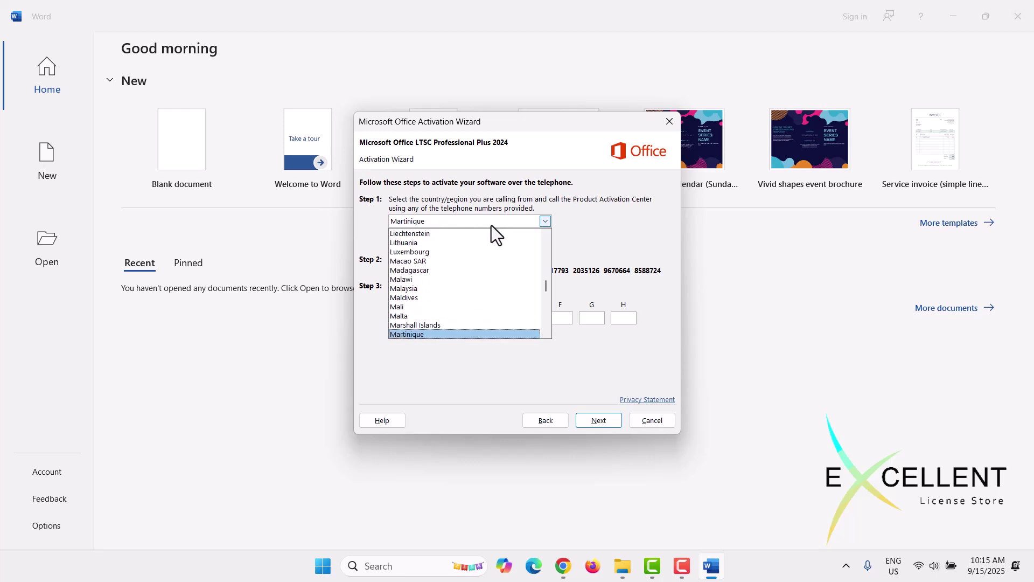
key("Down")
key("Down")
key("Down")
key("Down")
key("Down")
key("Down")
key("Down")
key("Down")
key("Down")
key("Down")
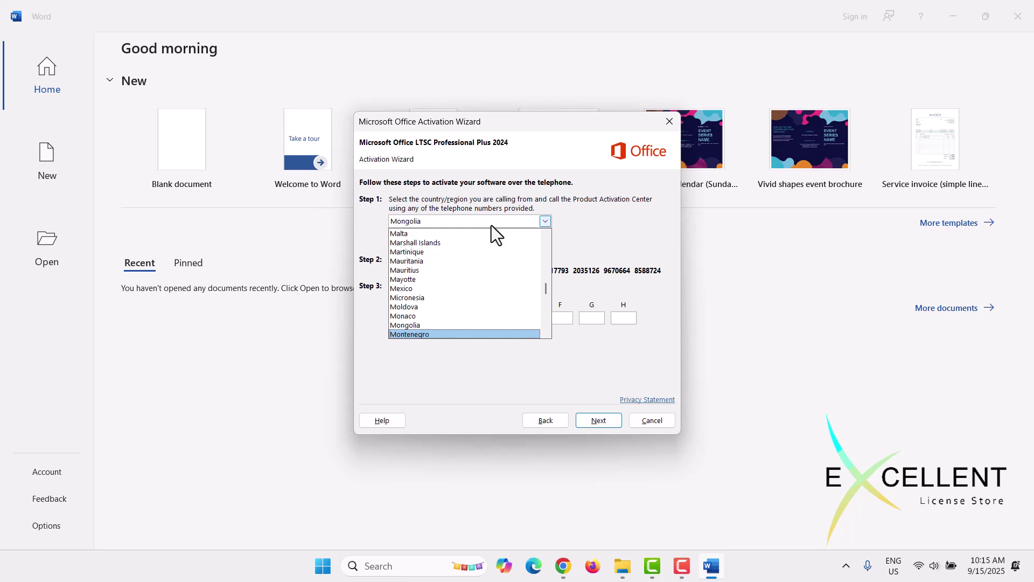
key("Down")
key("Down")
key("Down")
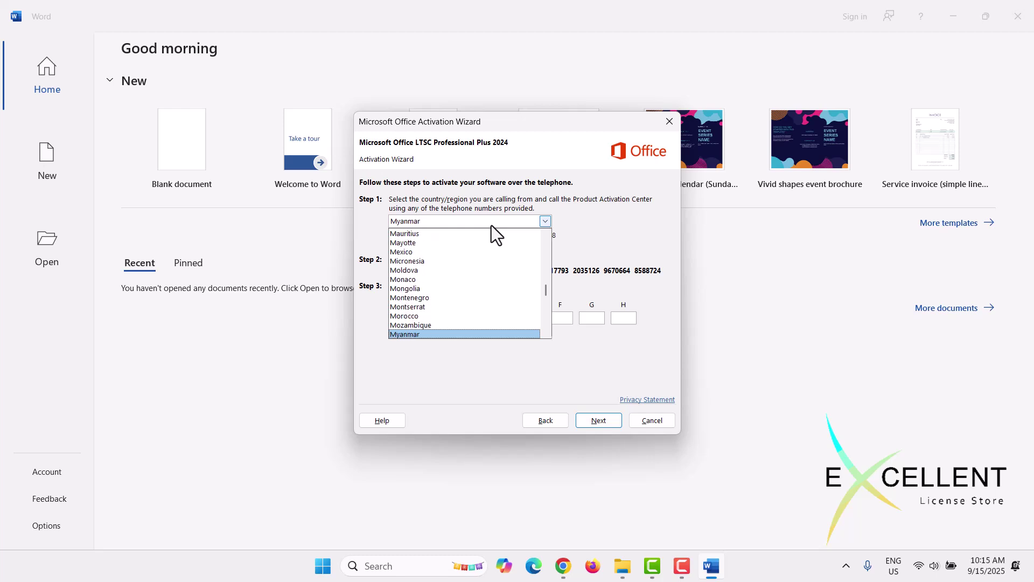
key("Return")
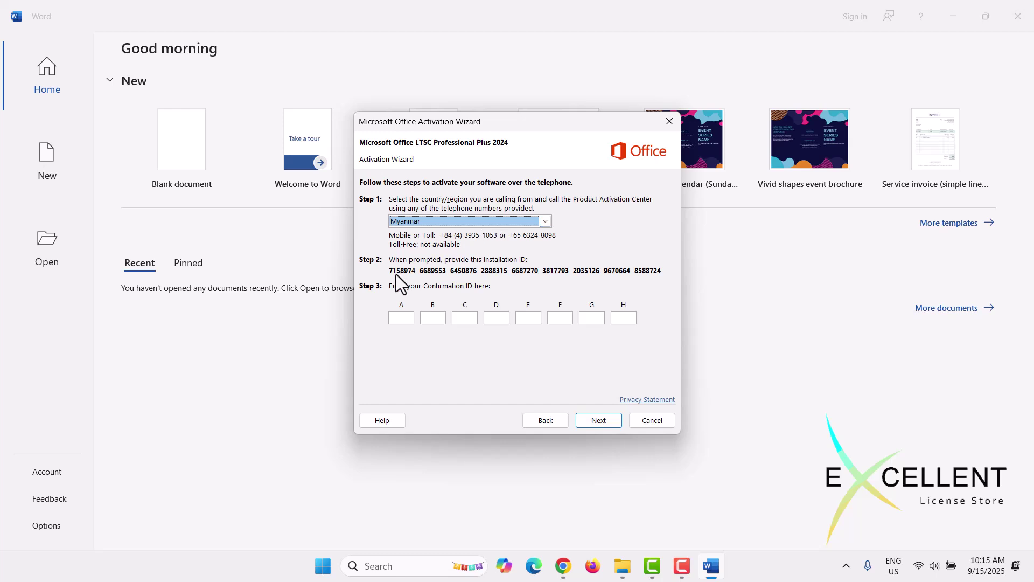
Paste the confirmation ID into fields A to H, submit it and close the Activation Wizard
left_click(399, 317)
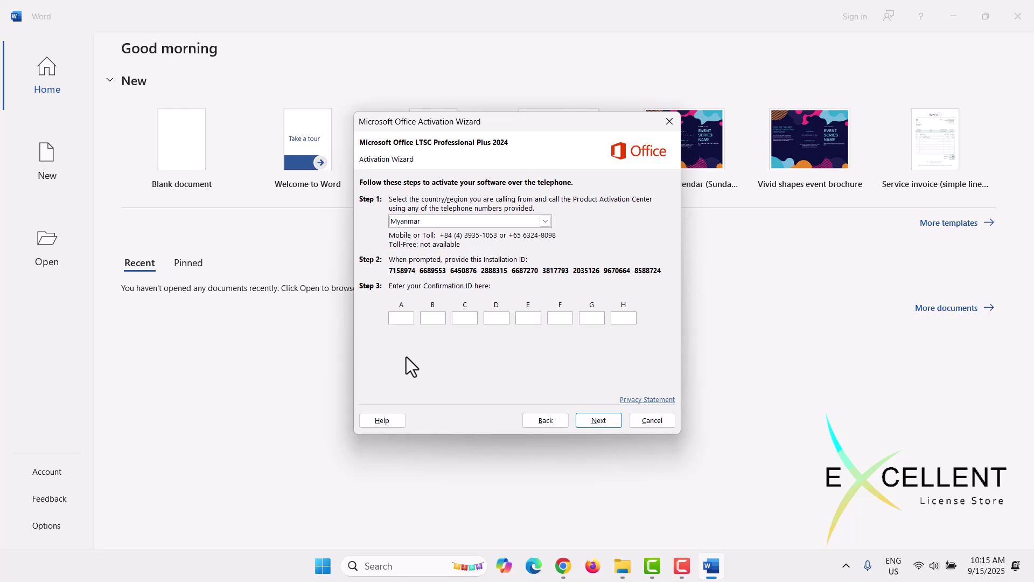
key("ctrl+v")
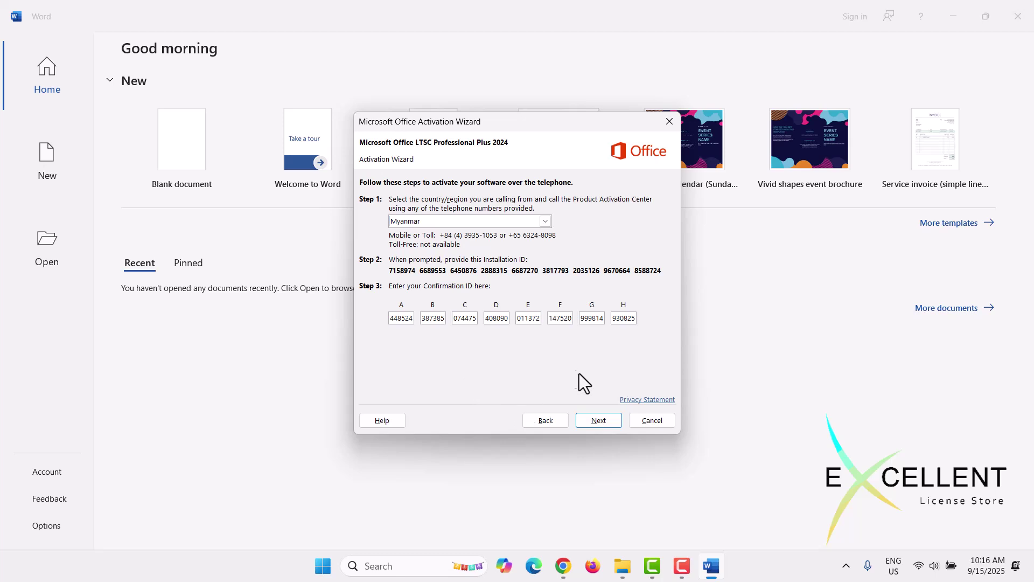
left_click(591, 420)
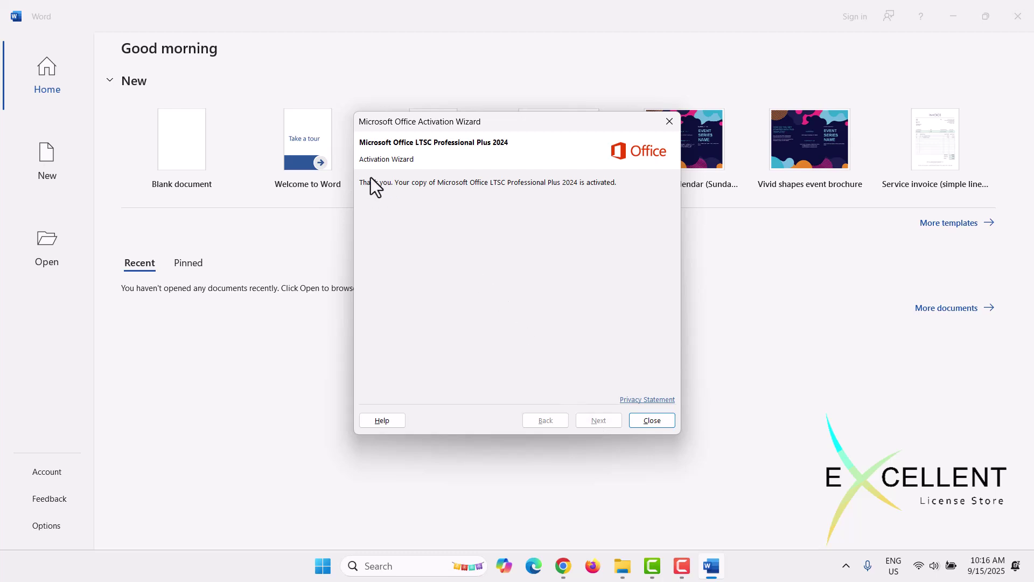
left_click(653, 421)
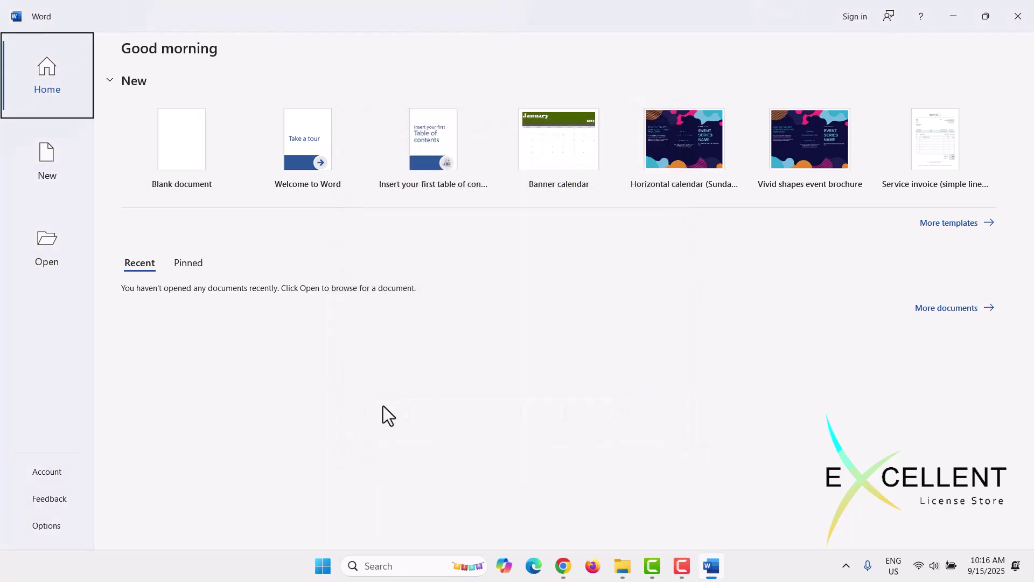
Restart Word and check the Office activation status on the Account page
left_click(1019, 17)
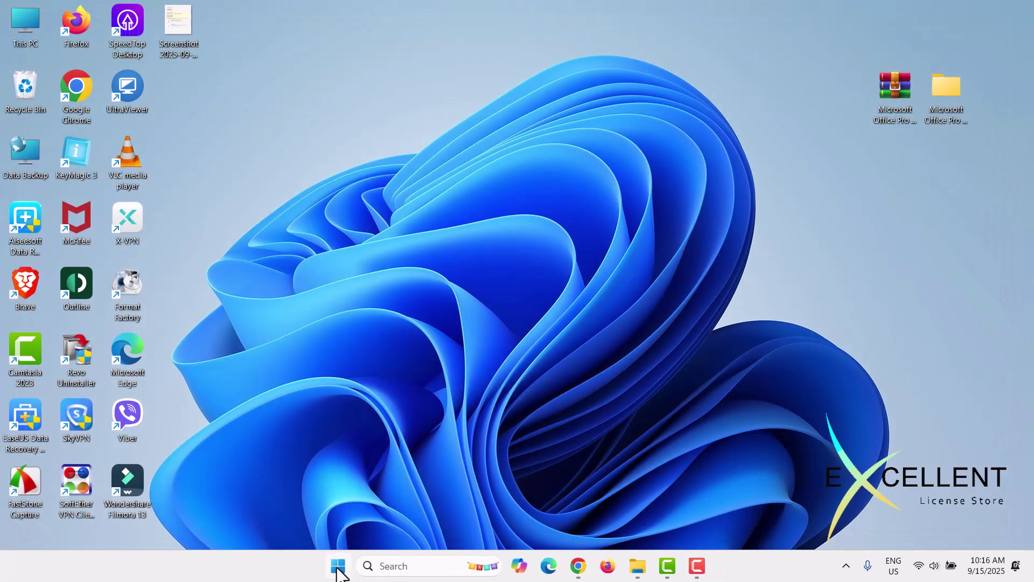
left_click(338, 565)
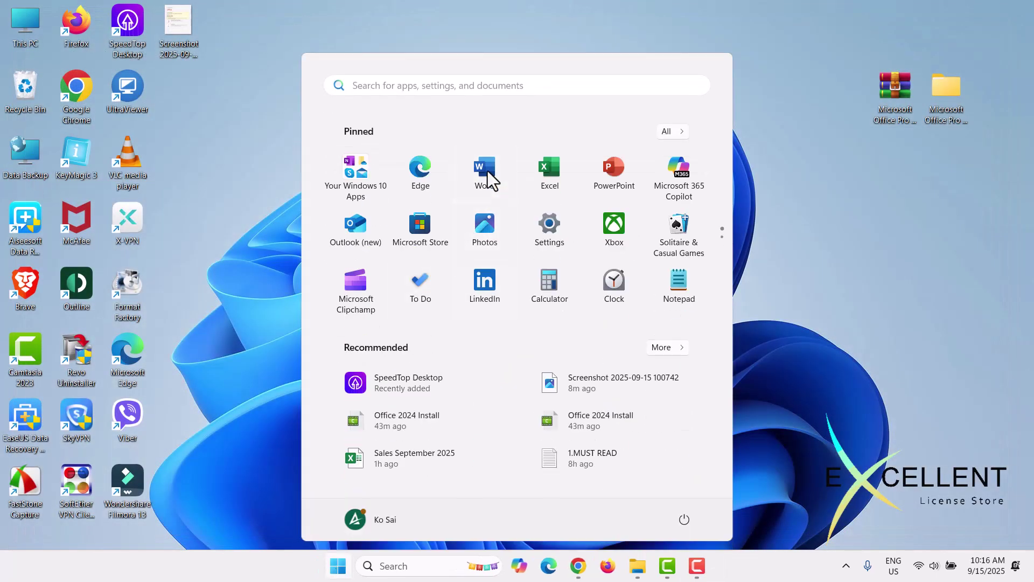
left_click(488, 170)
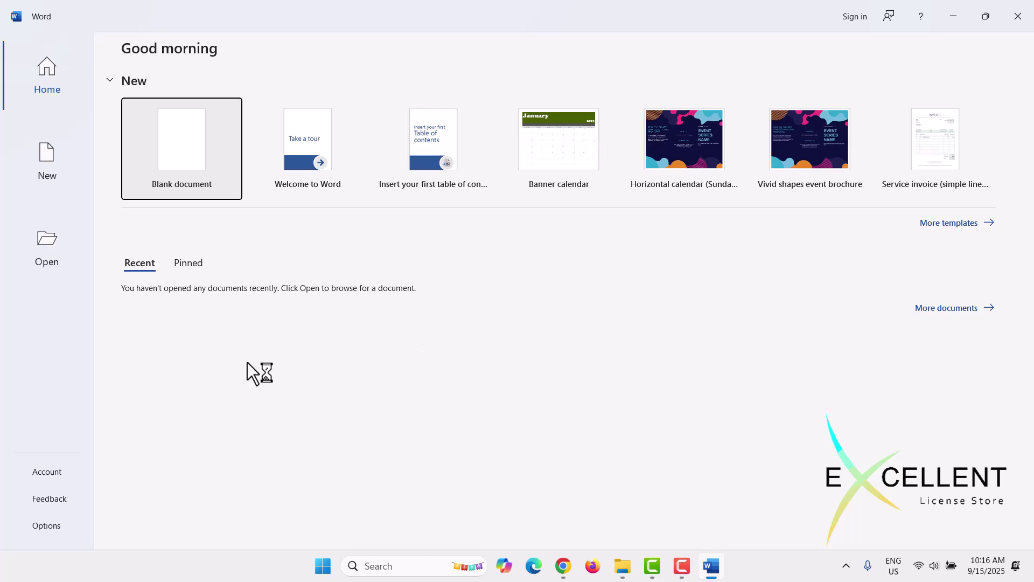
left_click(55, 471)
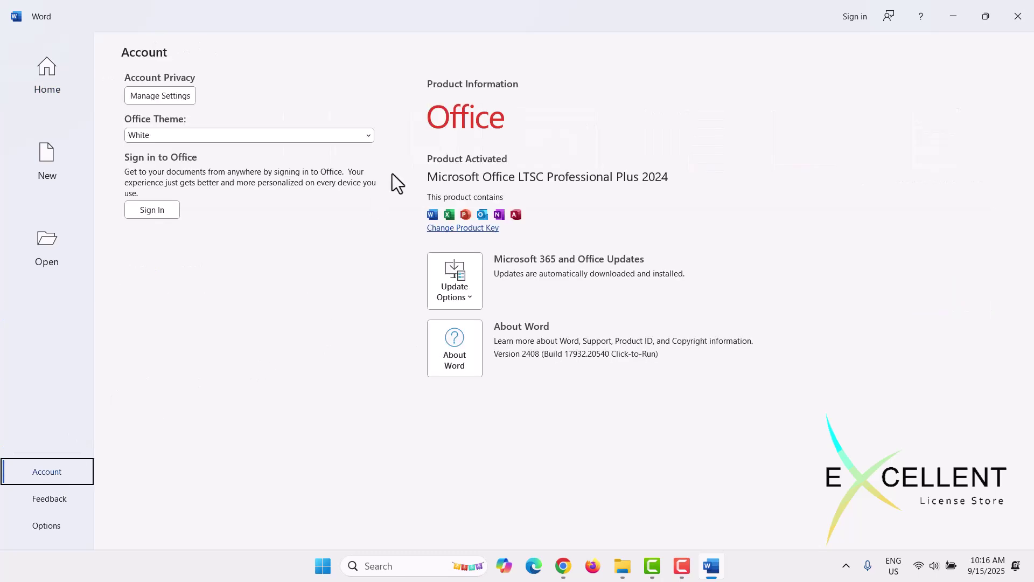